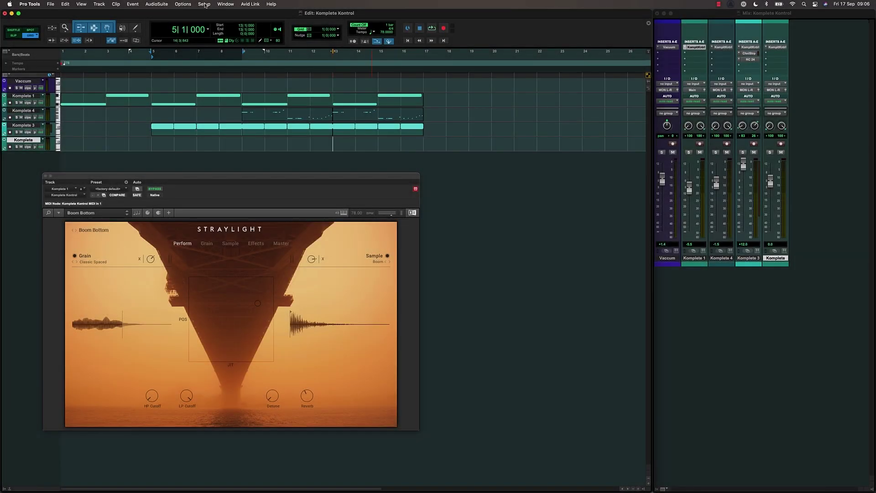
Make MIDI controller #1 a Komplete Kontrol, receiving from Komplete Kontrol DAW - 1, and confirm.
left_click(204, 5)
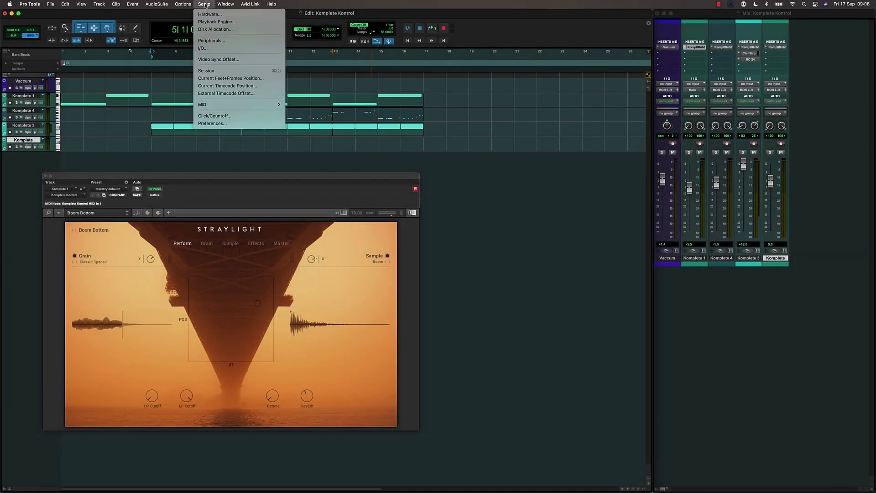
left_click(212, 41)
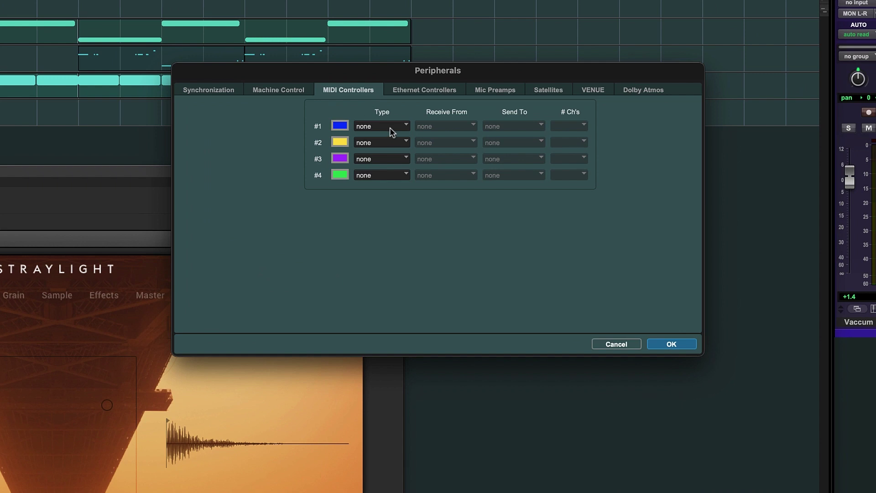
left_click(389, 127)
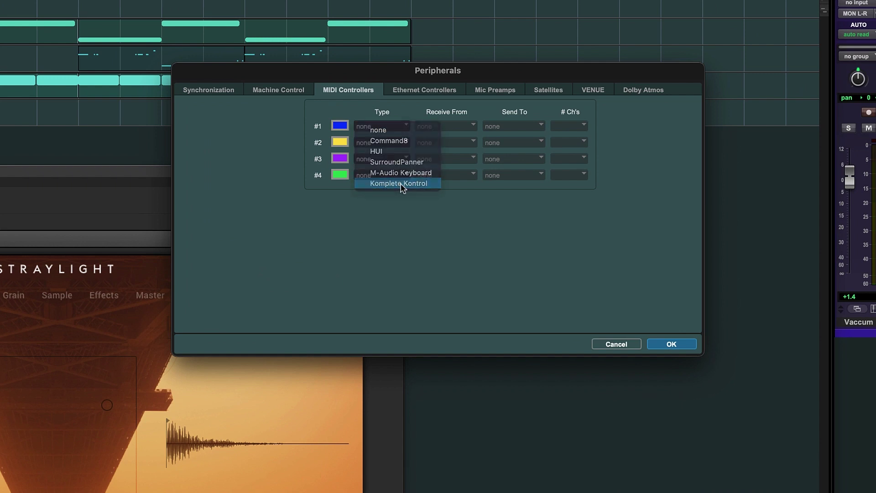
left_click(400, 184)
left_click(445, 125)
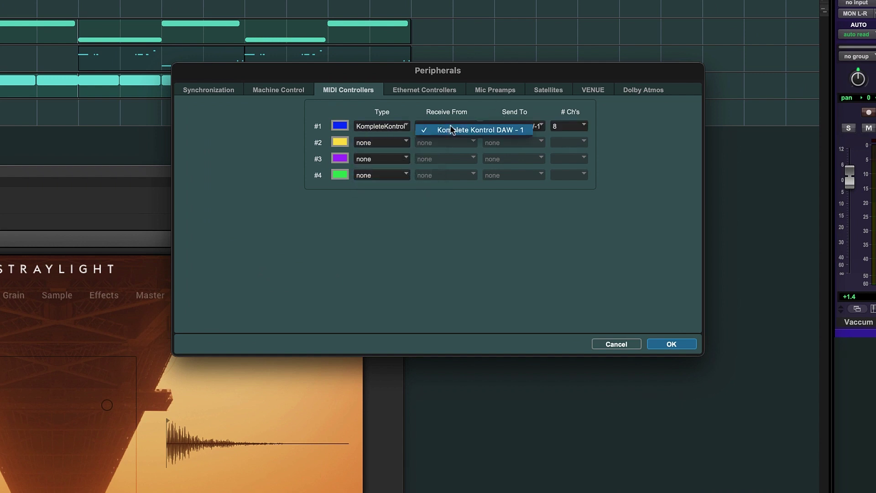
left_click(445, 126)
left_click(671, 344)
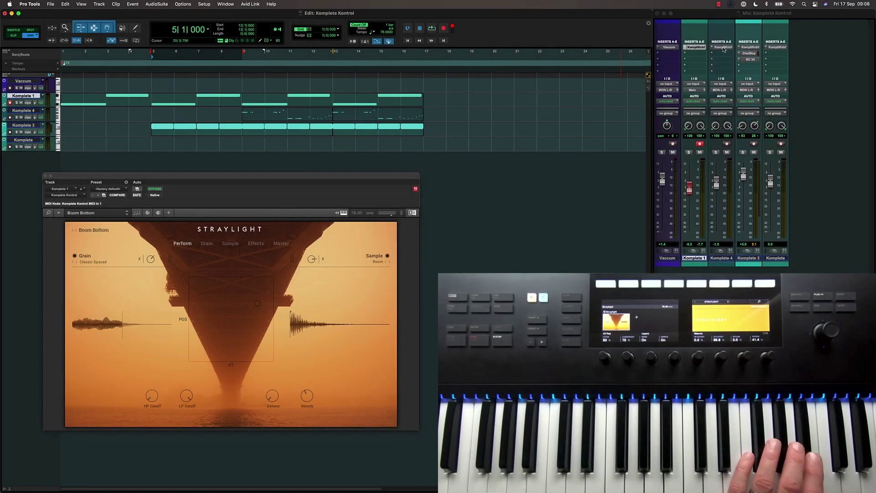
left_click(724, 48)
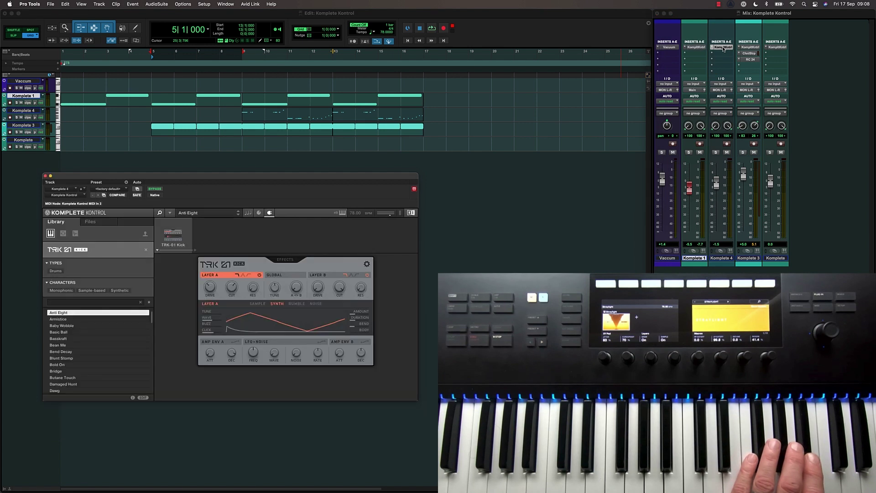
left_click(753, 48)
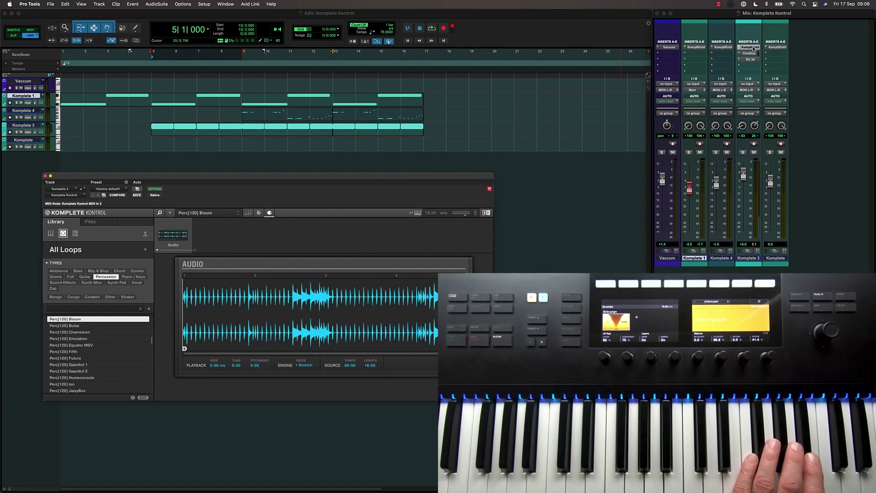
left_click(695, 49)
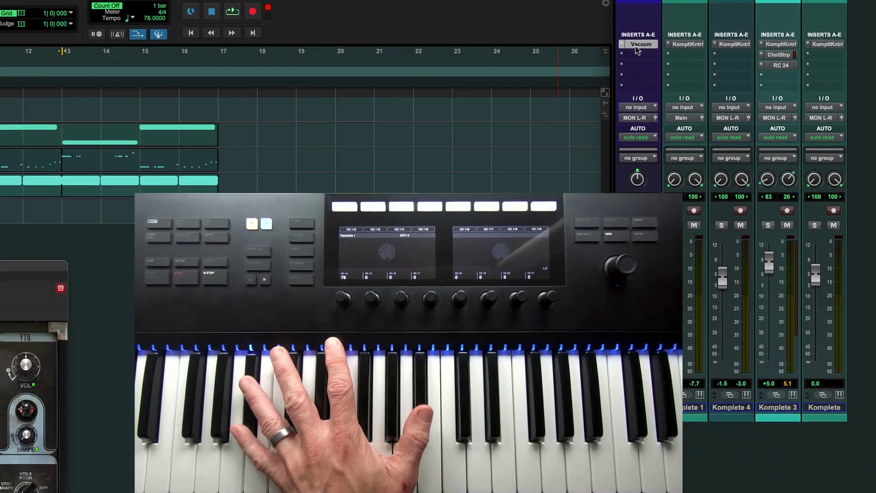
Open the Vacuum synth plug-in window from the Vaccum track's insert in the Mix window.
left_click(637, 44)
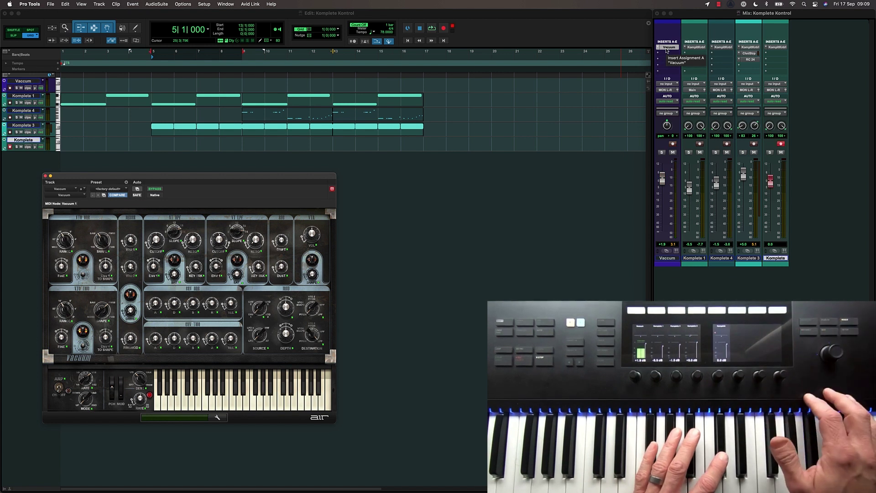
Open the empty Komplete Kontrol plug-in window on the Komplete track.
left_click(779, 48)
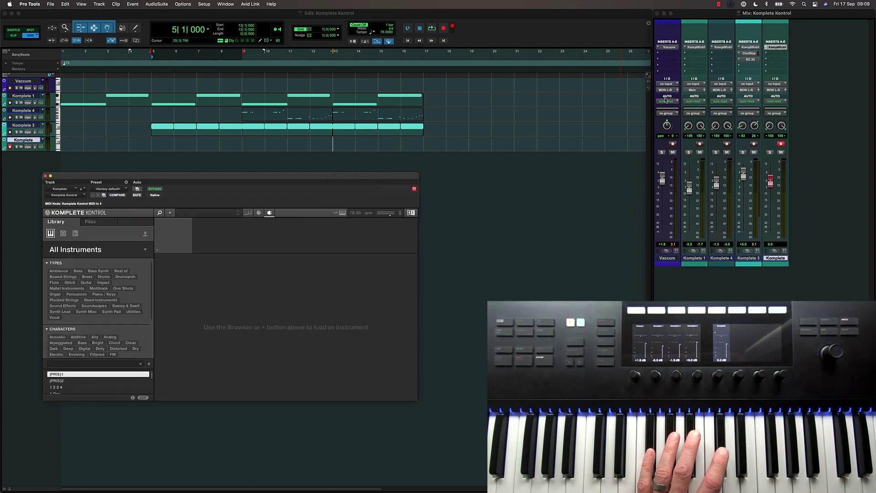